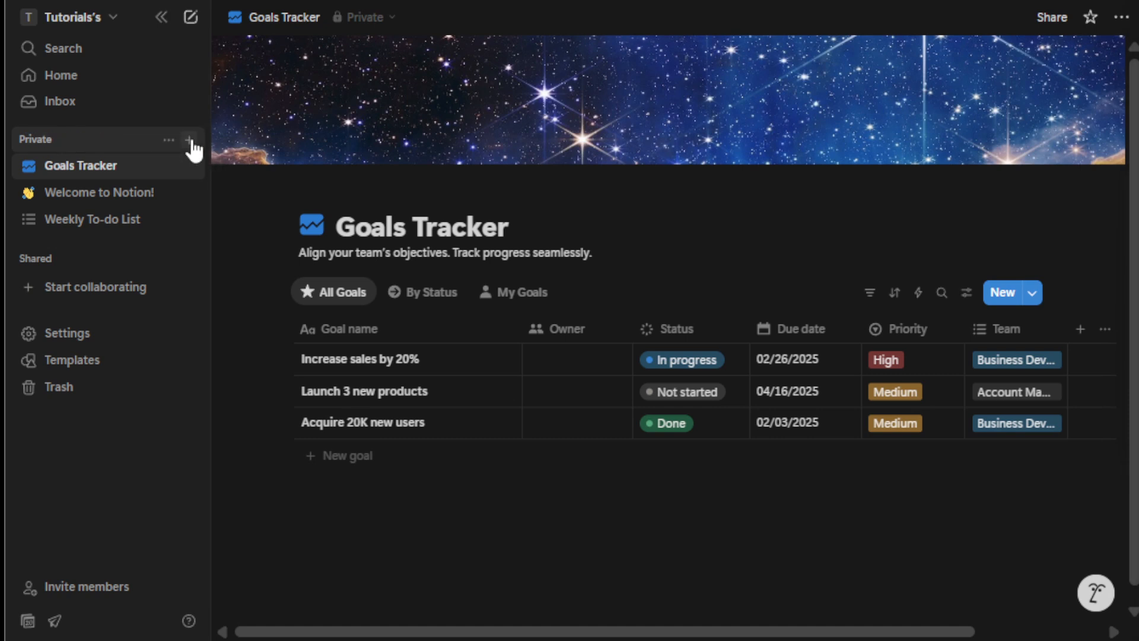
Step: Create a new page in the Private section and title it "Project Dashboard"
click(189, 140)
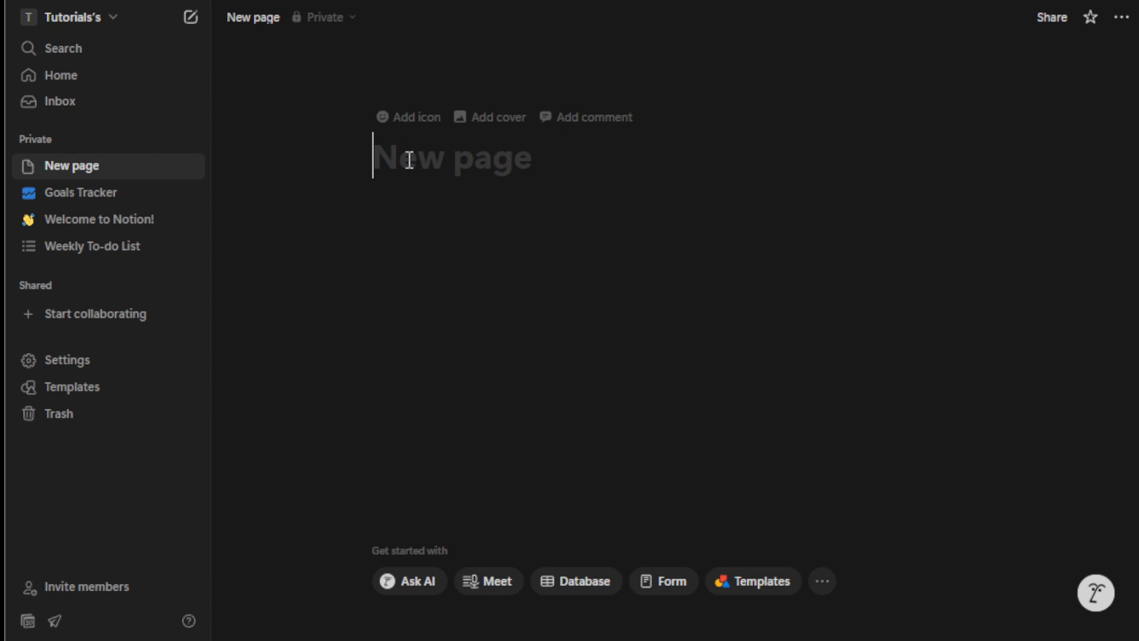
text(P)
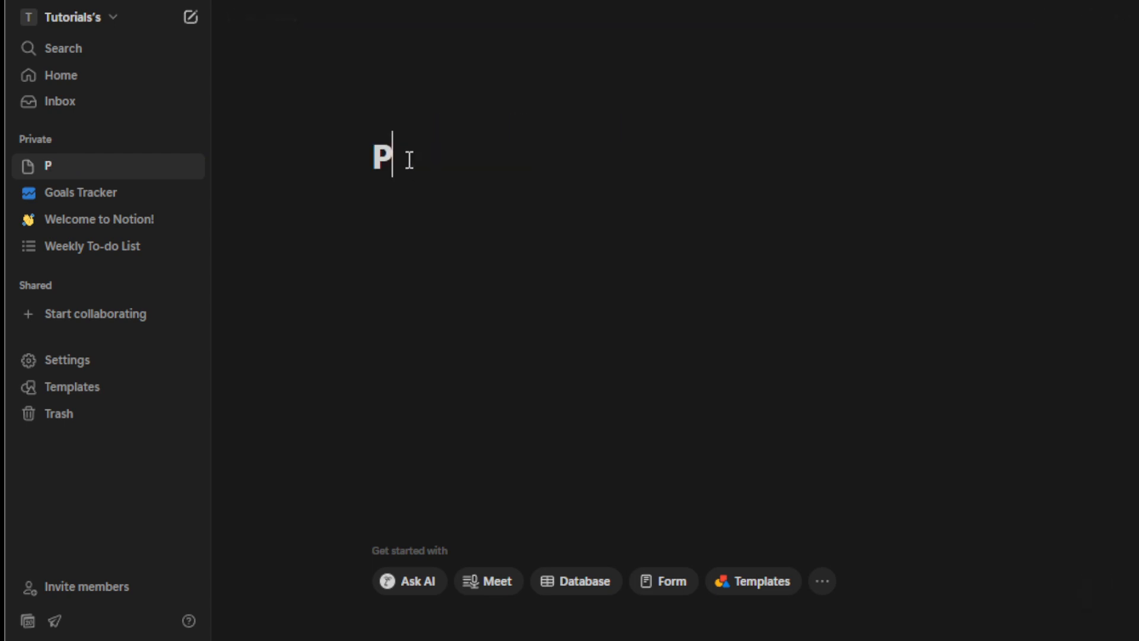
text(roject )
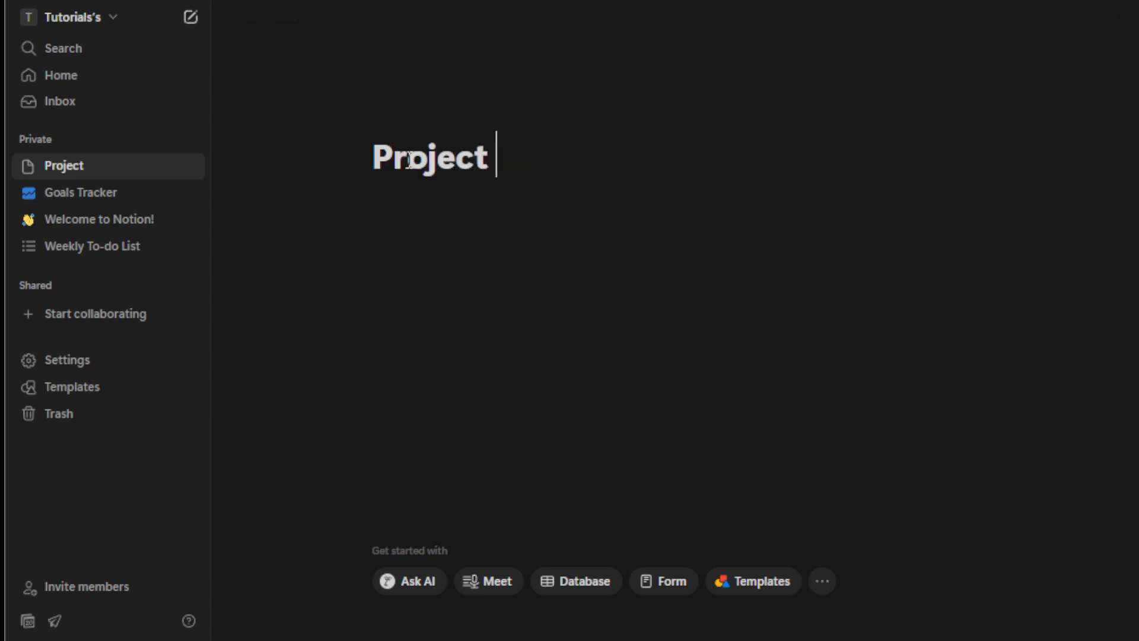
text(Da)
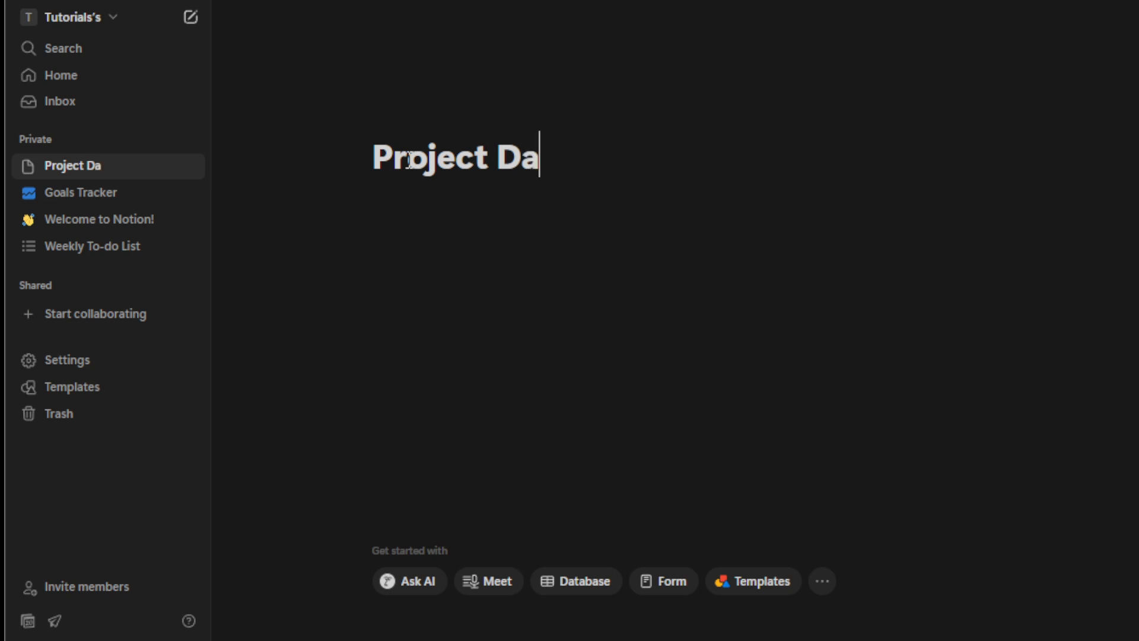
text(shboard)
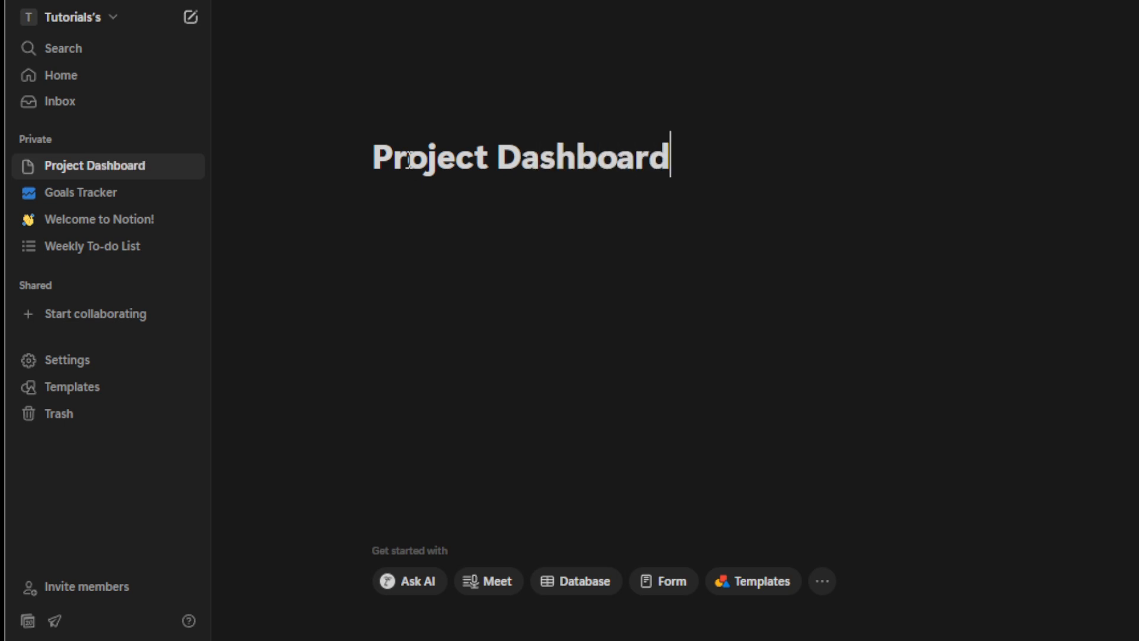
Step: Insert a link to the Goals Tracker page in the body of the Project Dashboard page
click(423, 225)
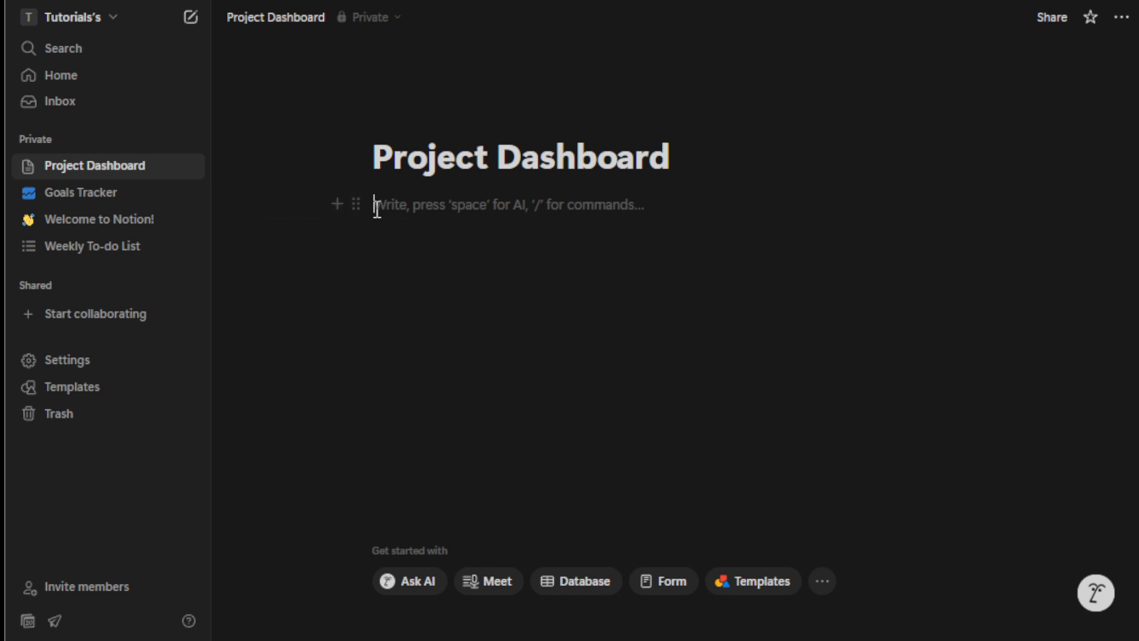
text(/)
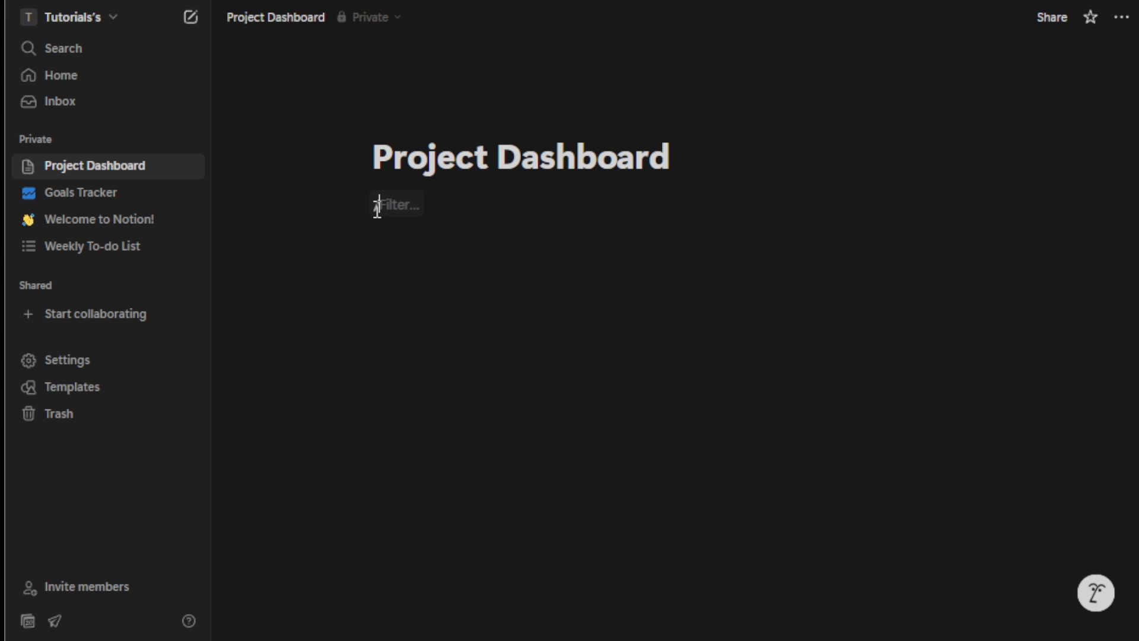
text(link)
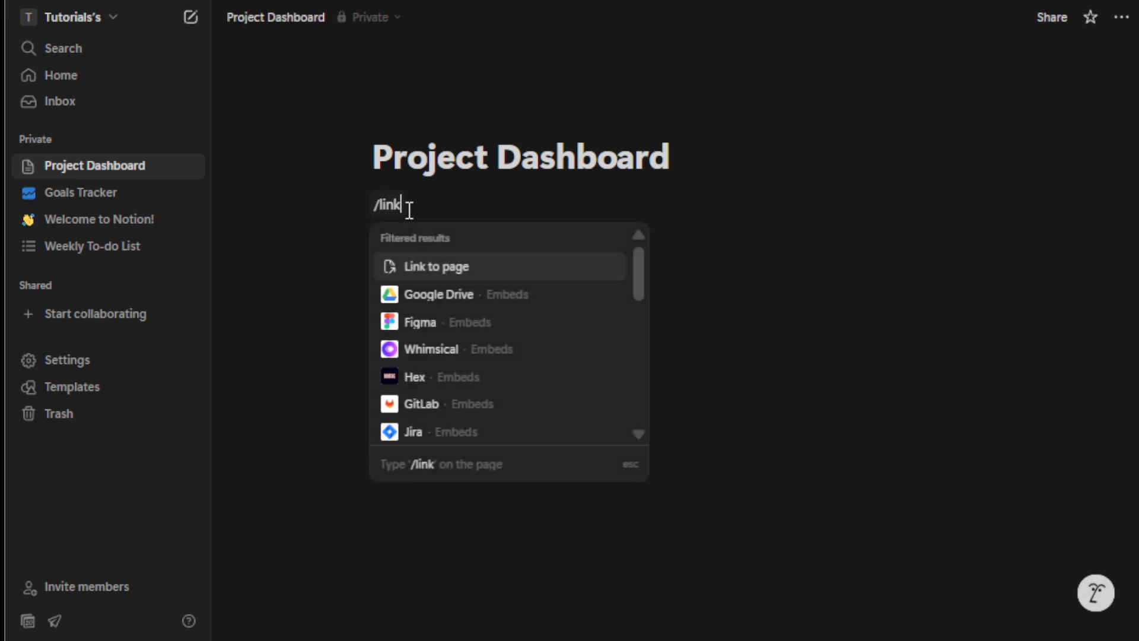
click(450, 274)
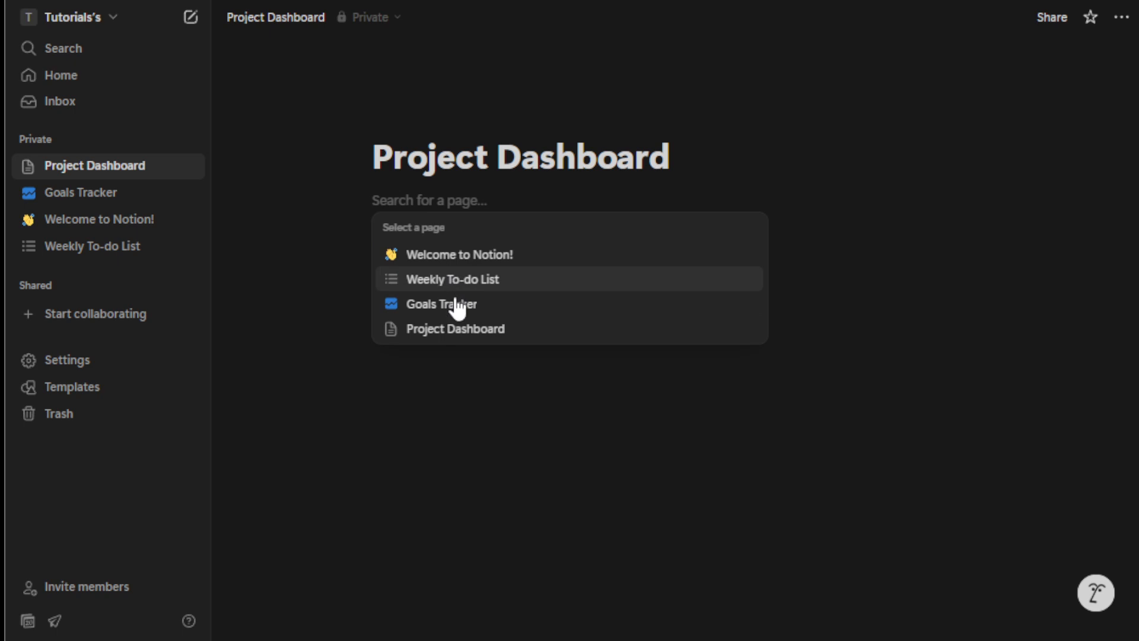
click(456, 305)
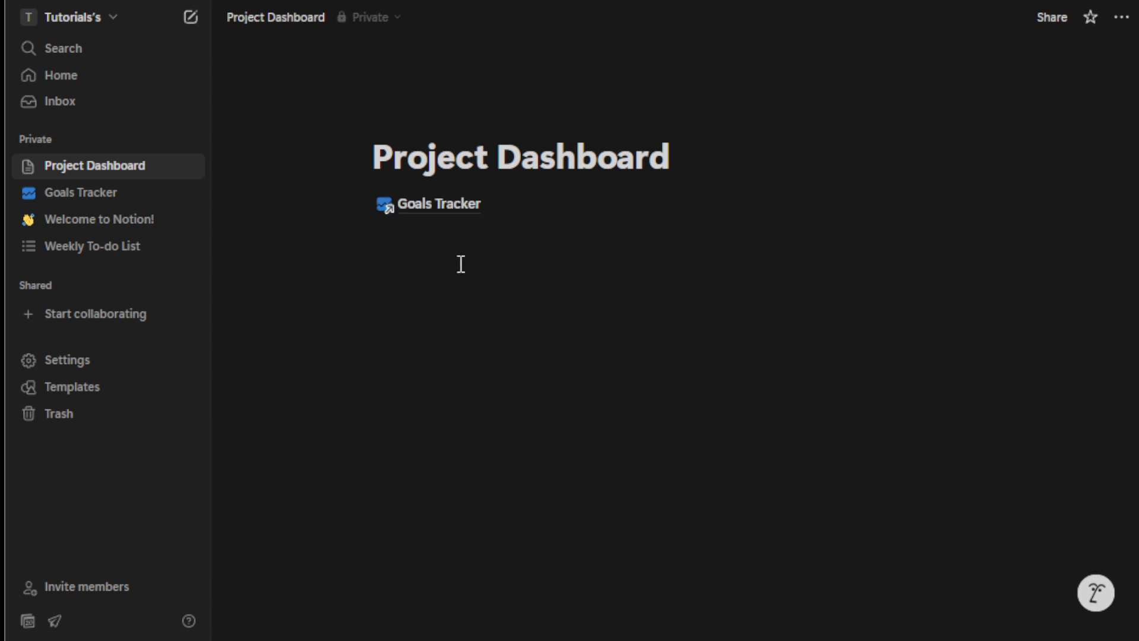
Step: Insert a blank inline database directly below the Goals Tracker link
click(434, 234)
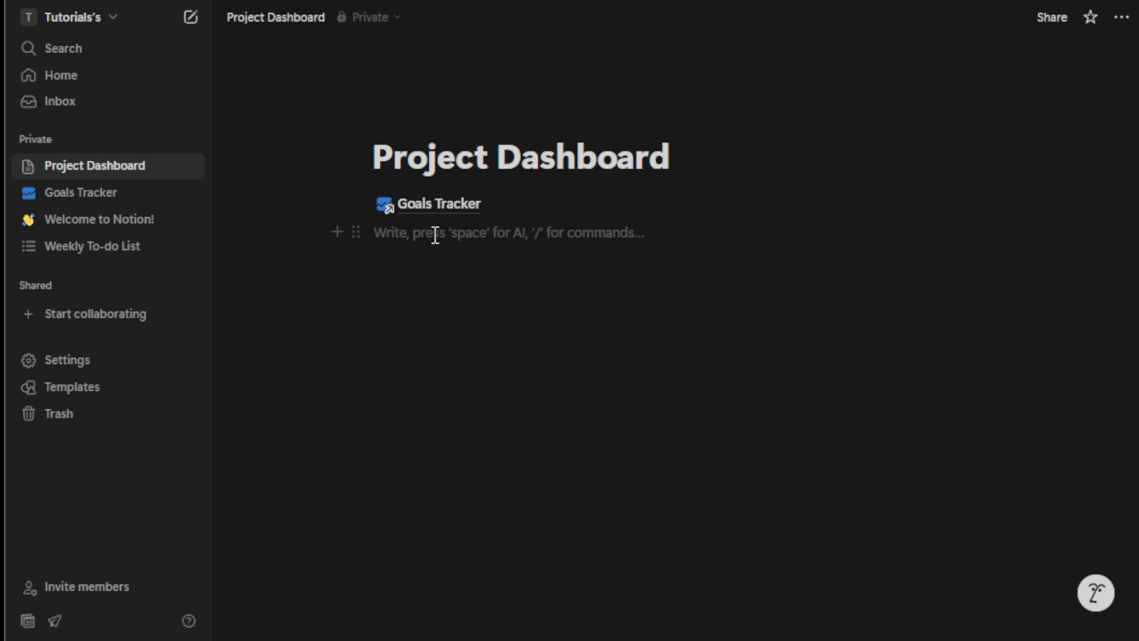
text(/)
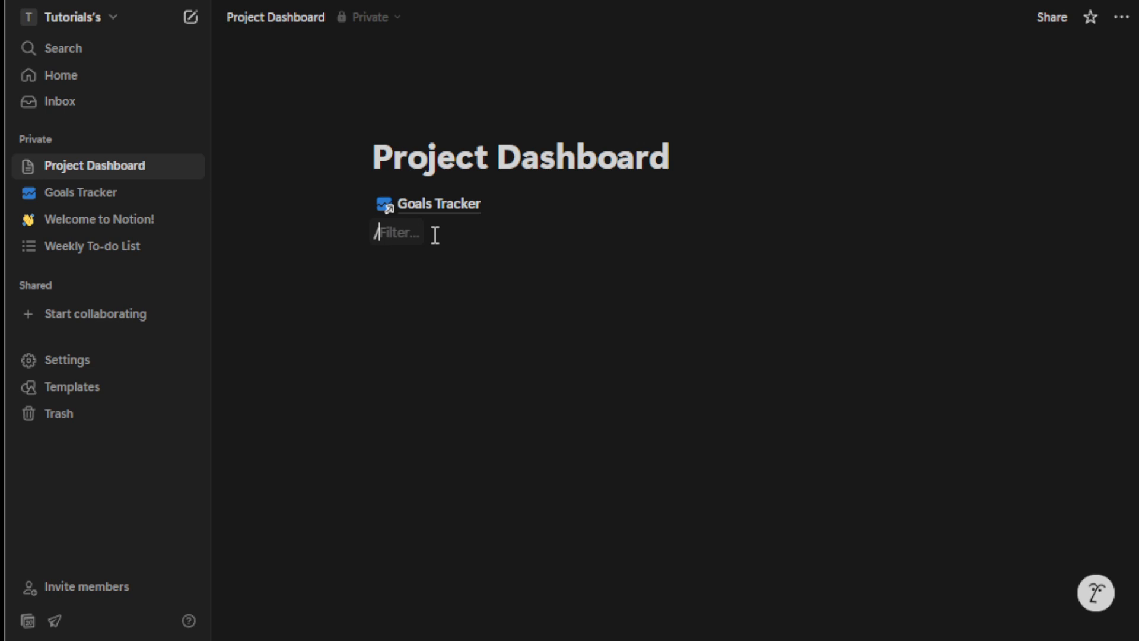
text(databa)
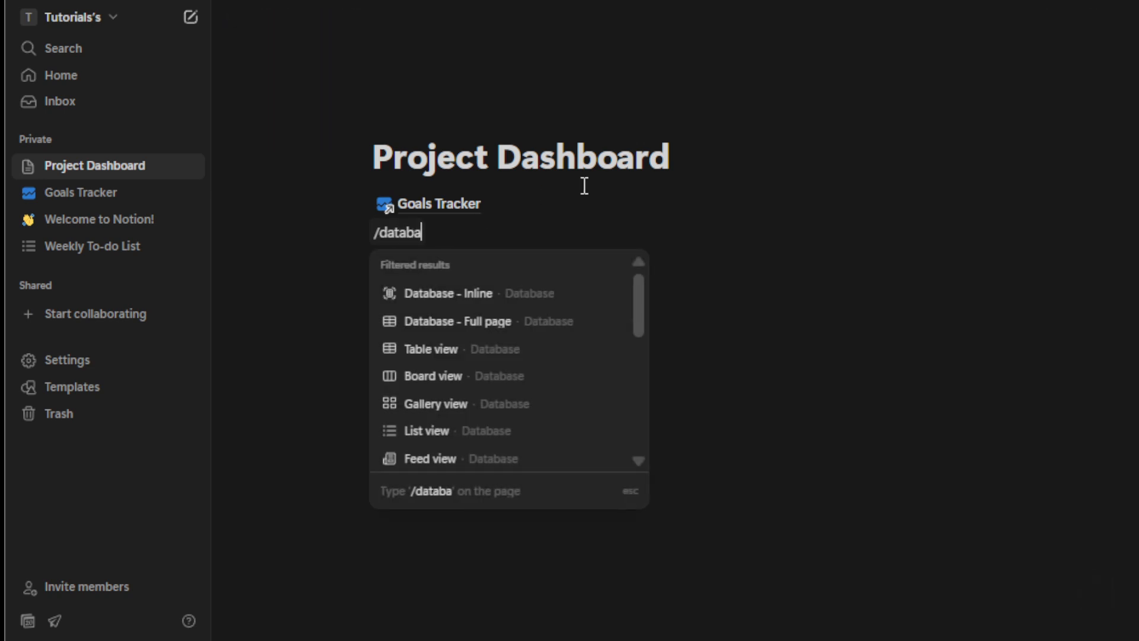
text(se)
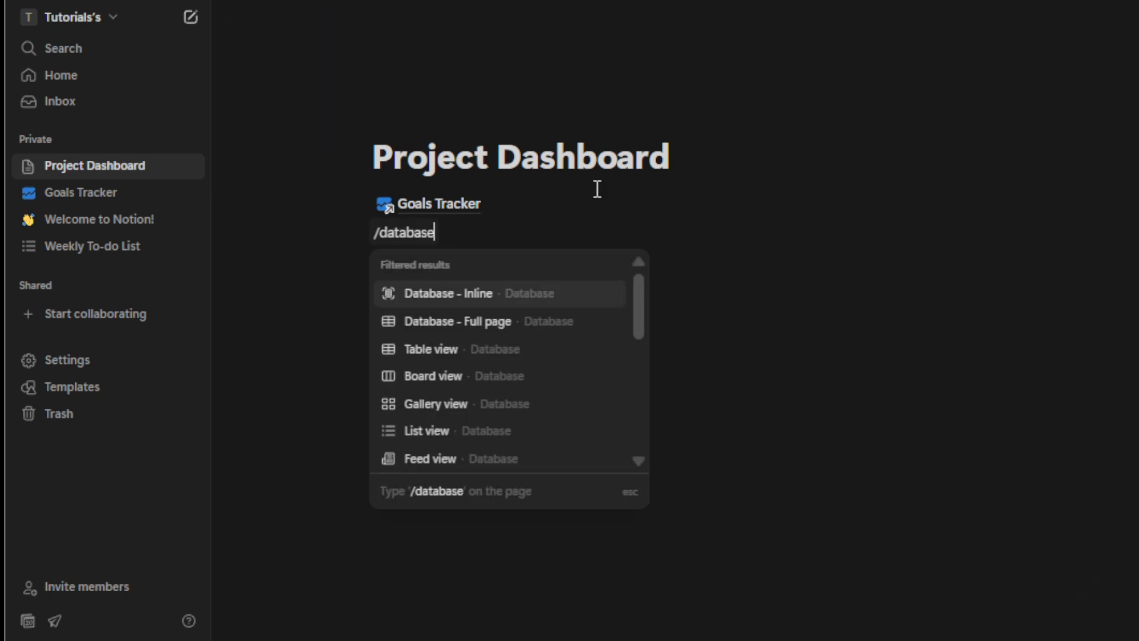
click(515, 308)
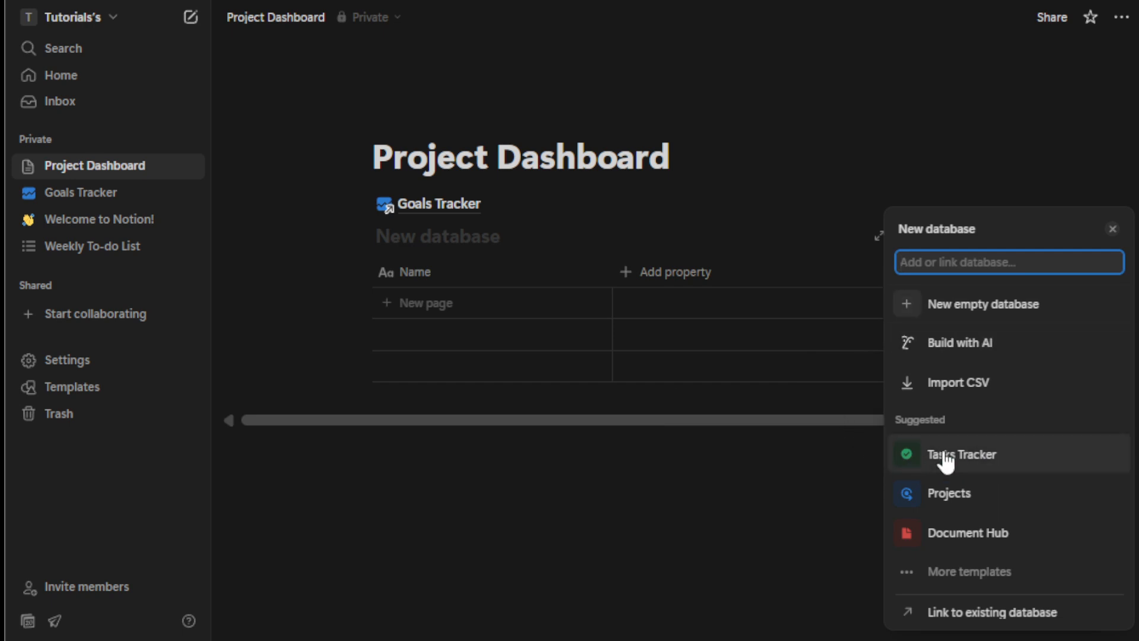
mouse_move(971, 468)
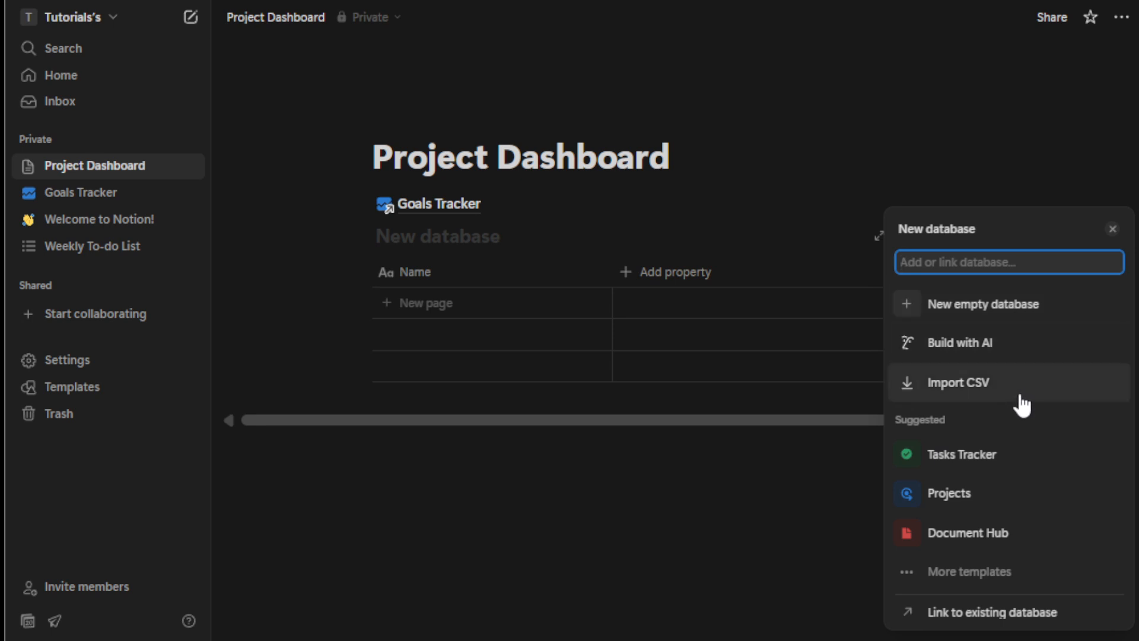
click(639, 270)
Step: Look through the property types available for a new column in the inline database, without adding one
click(628, 271)
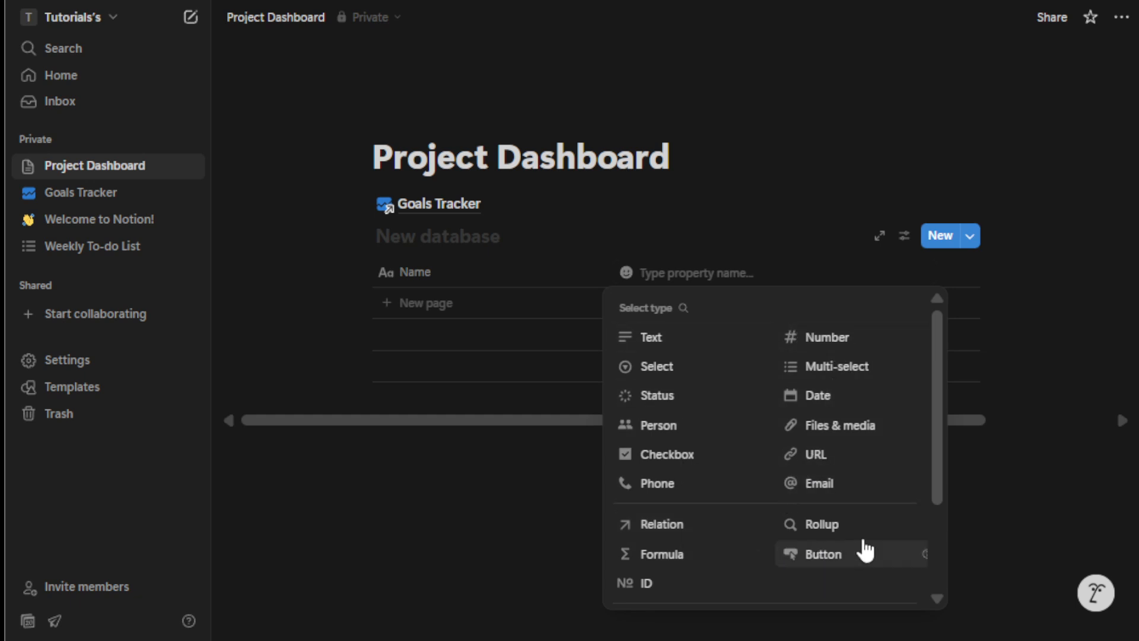
scroll(865, 546, down, 2)
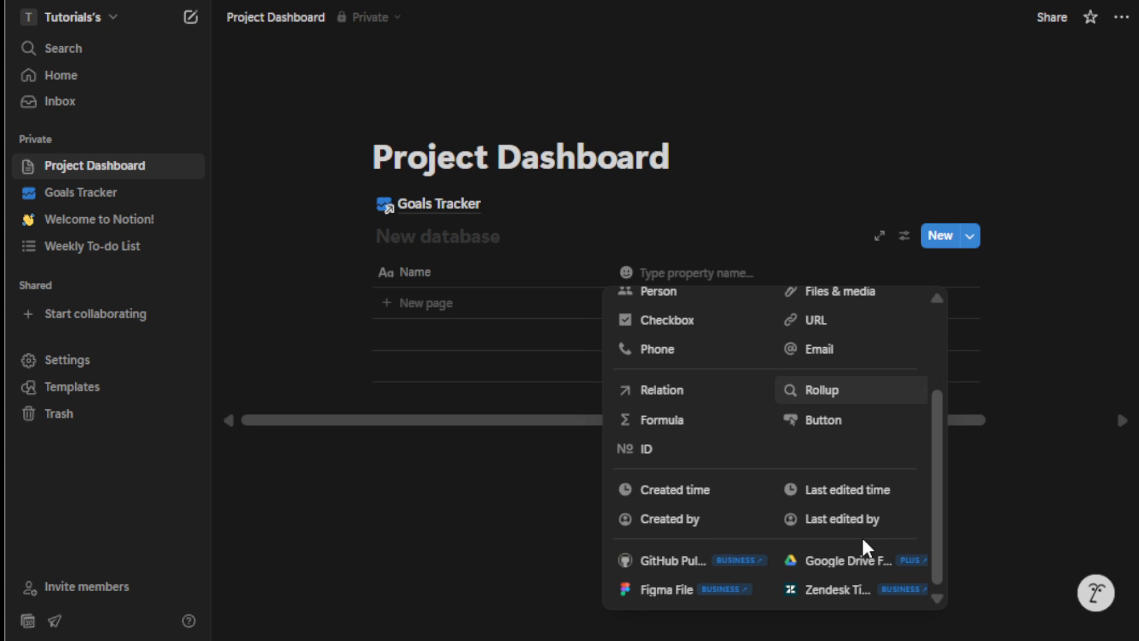
scroll(862, 541, up, 1)
scroll(862, 538, up, 2)
scroll(865, 538, down, 3)
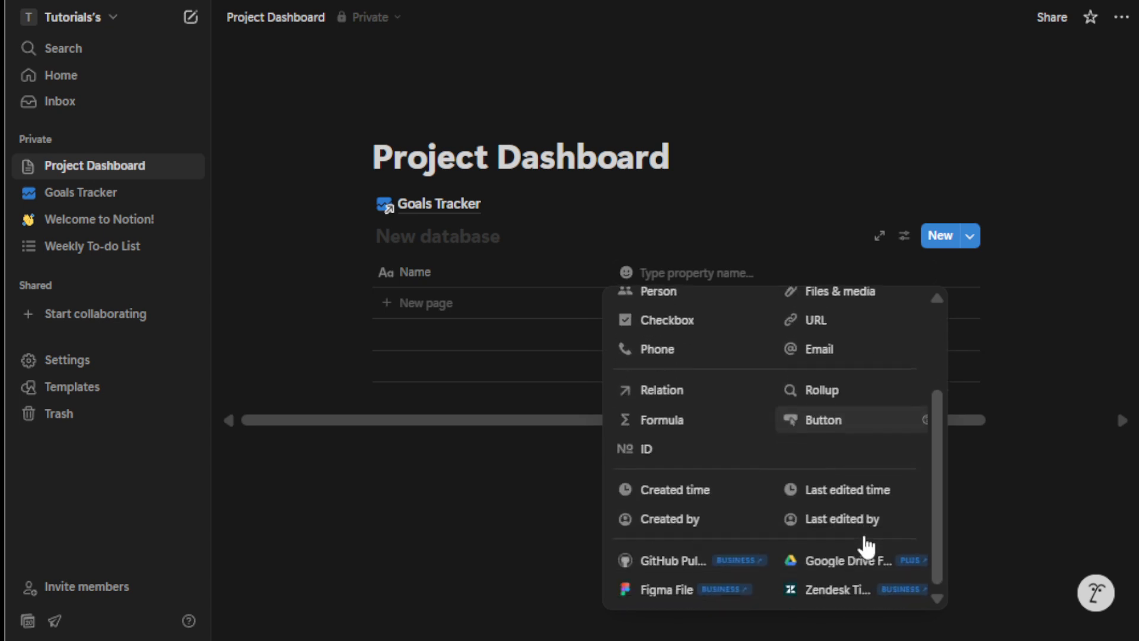
scroll(863, 534, up, 3)
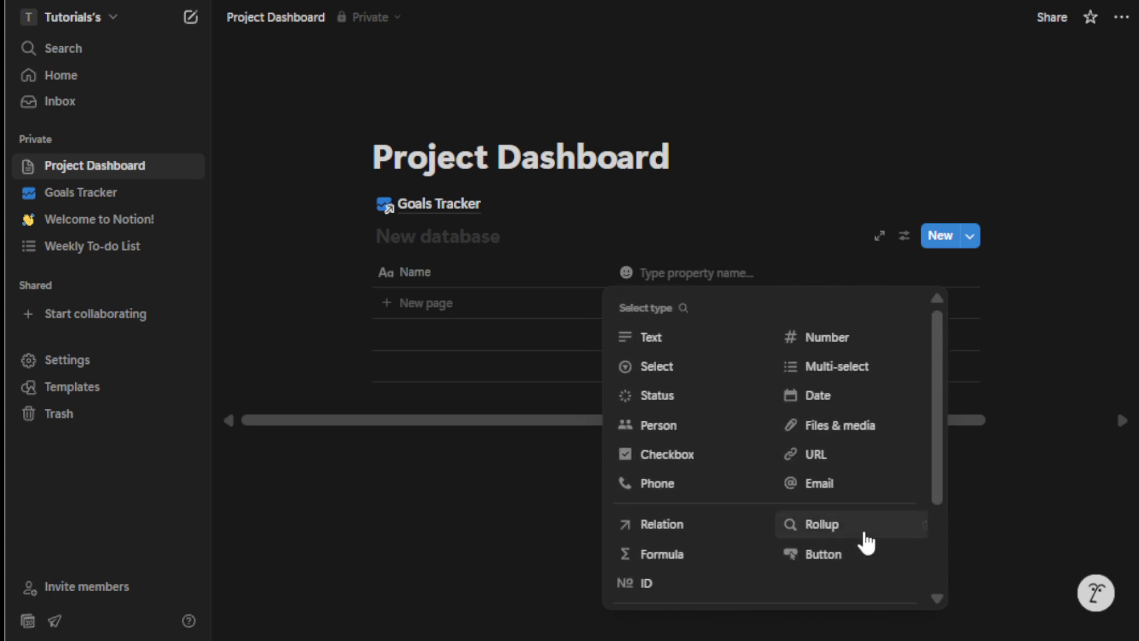
click(333, 331)
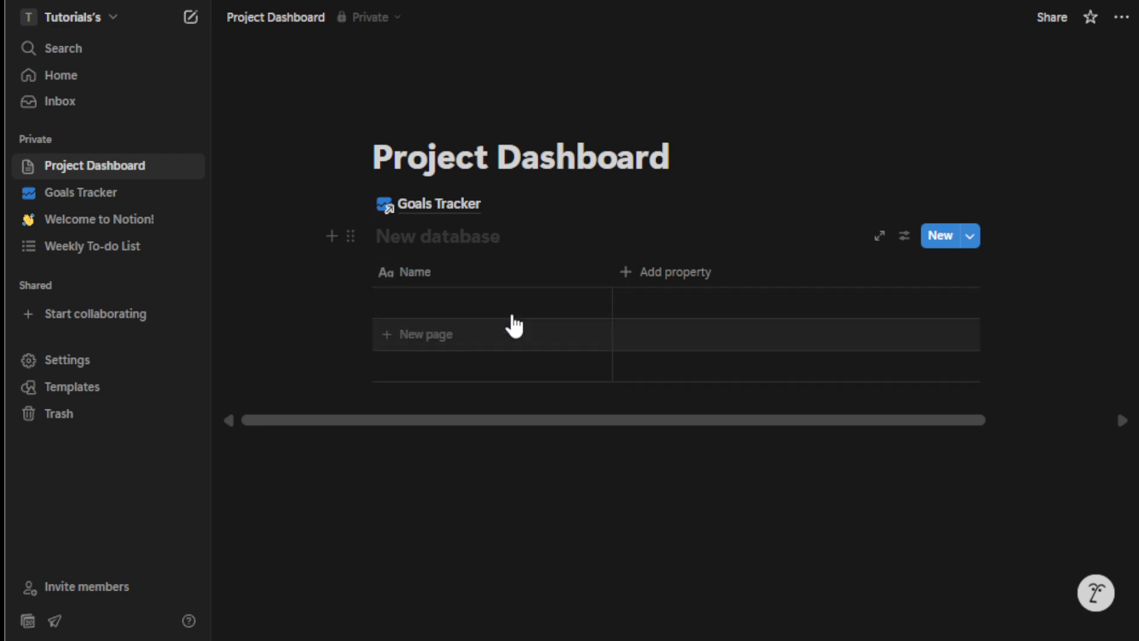
Step: Look over the view types that can be added to the inline database
click(389, 237)
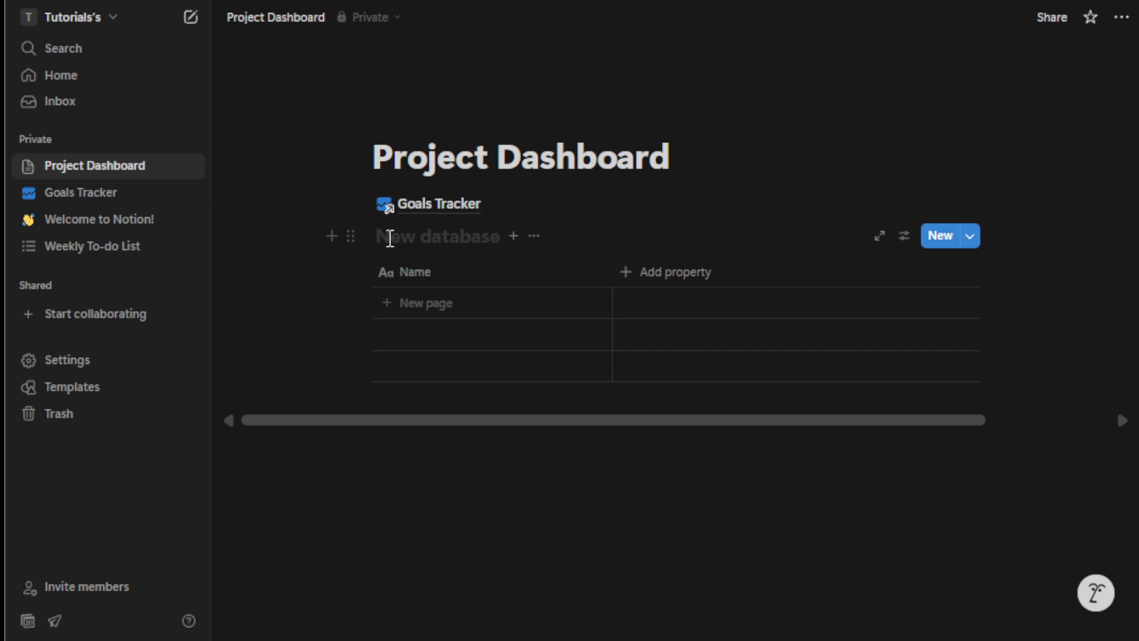
click(513, 236)
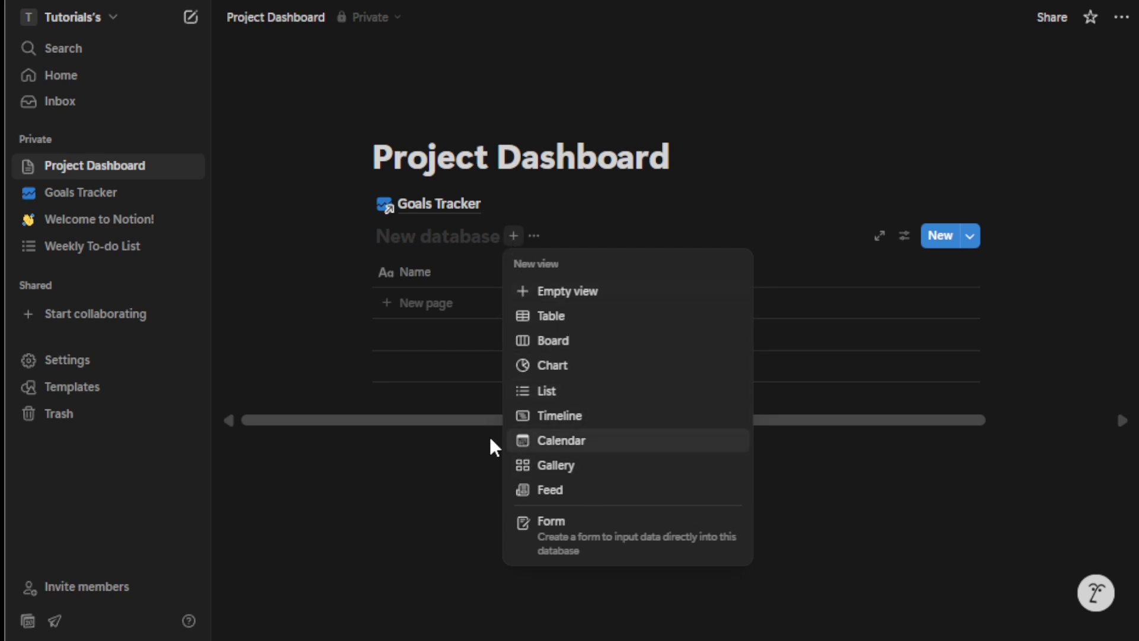
click(399, 404)
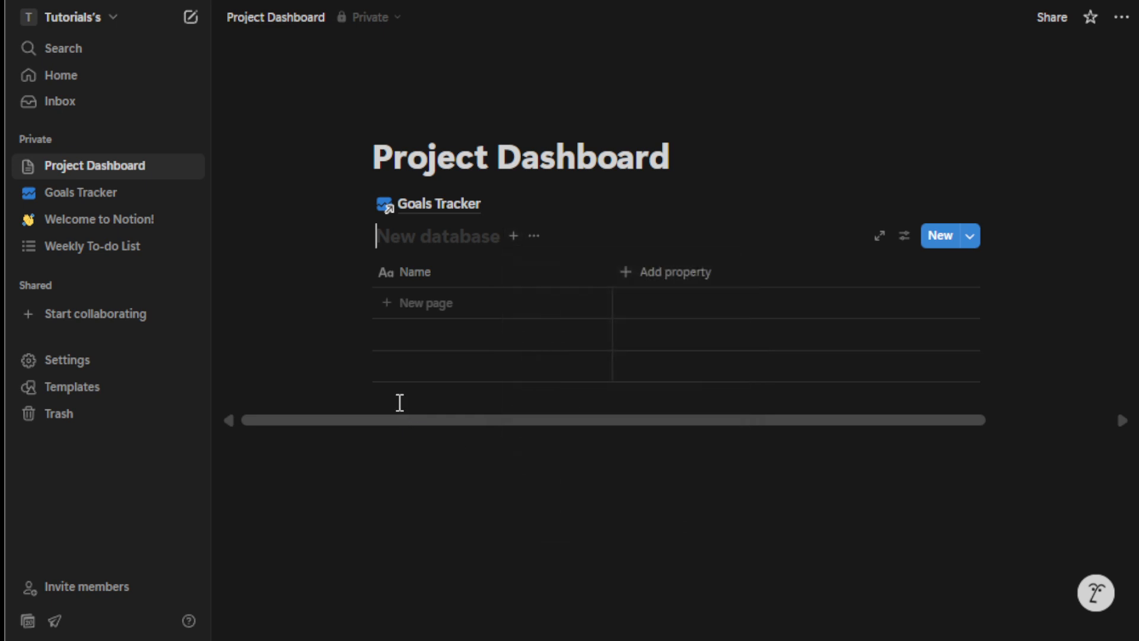
Step: Review the inline database's view settings, including its additional settings, and check its page template options
click(904, 236)
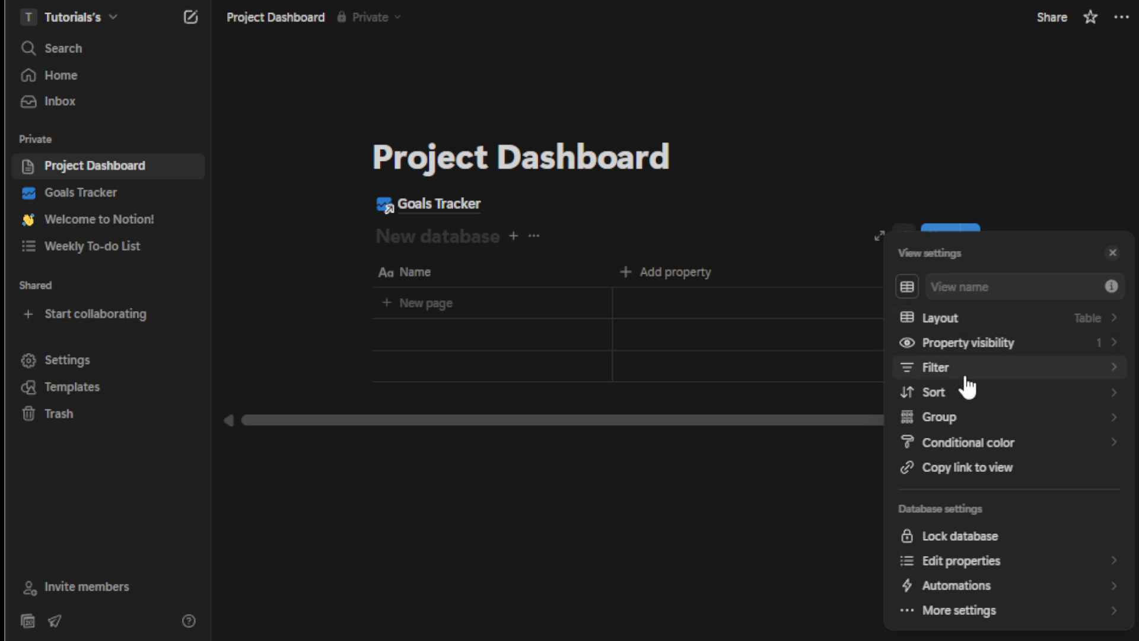
click(961, 617)
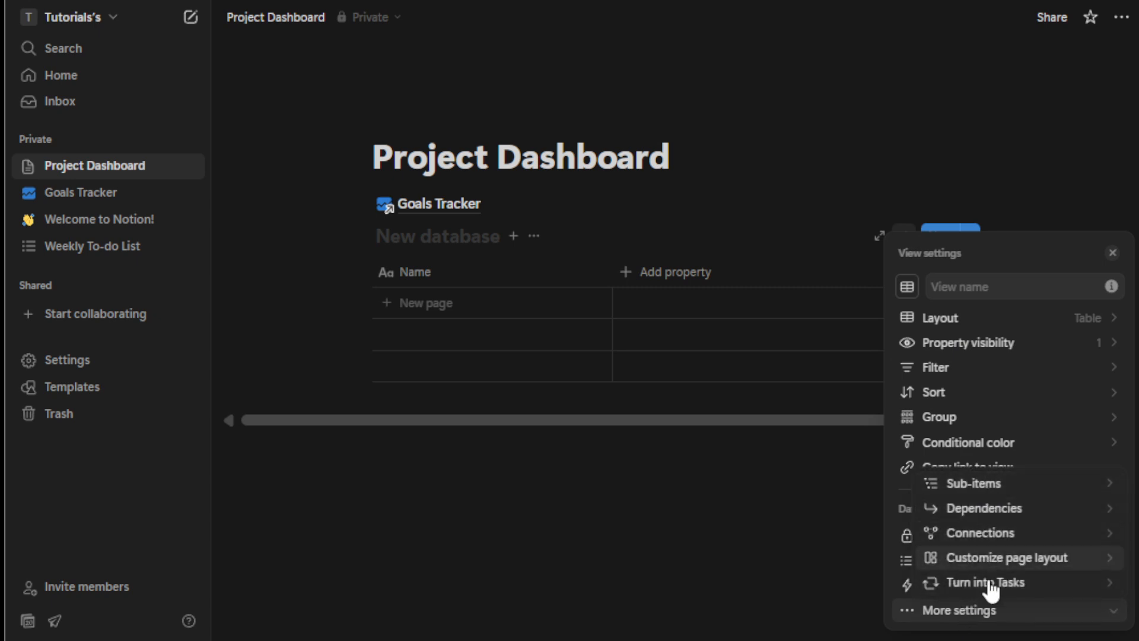
click(987, 611)
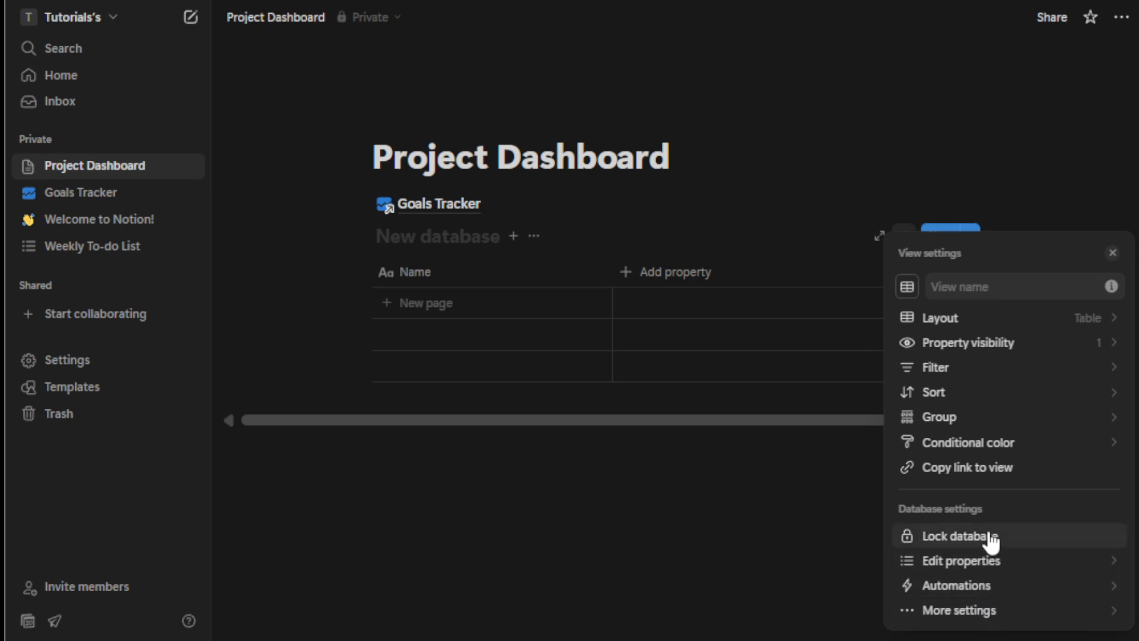
click(780, 408)
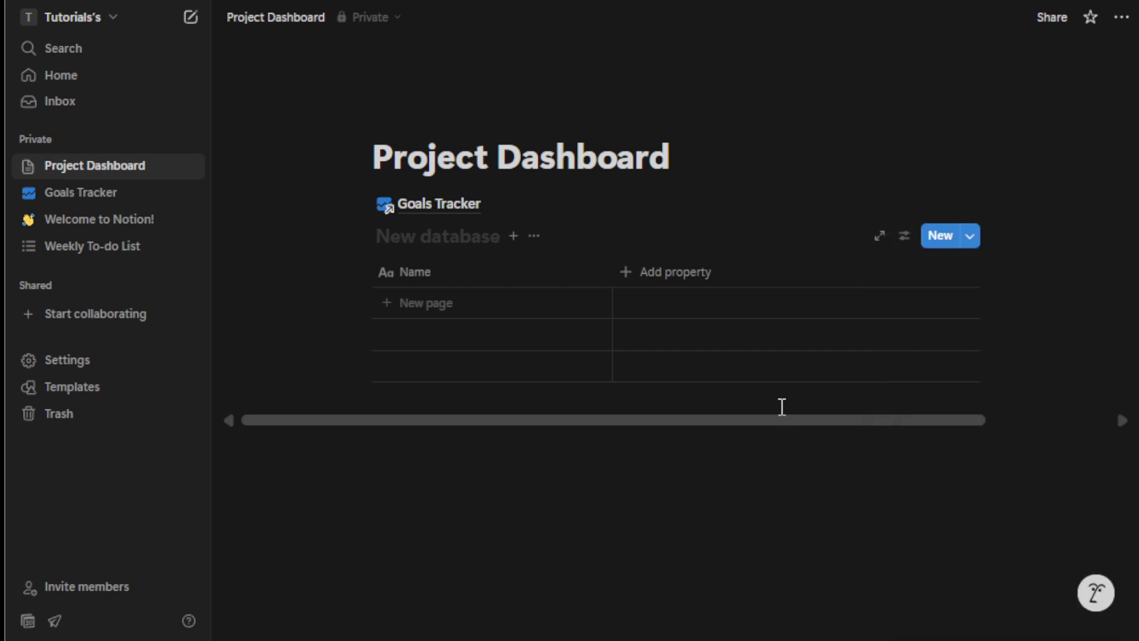
click(974, 244)
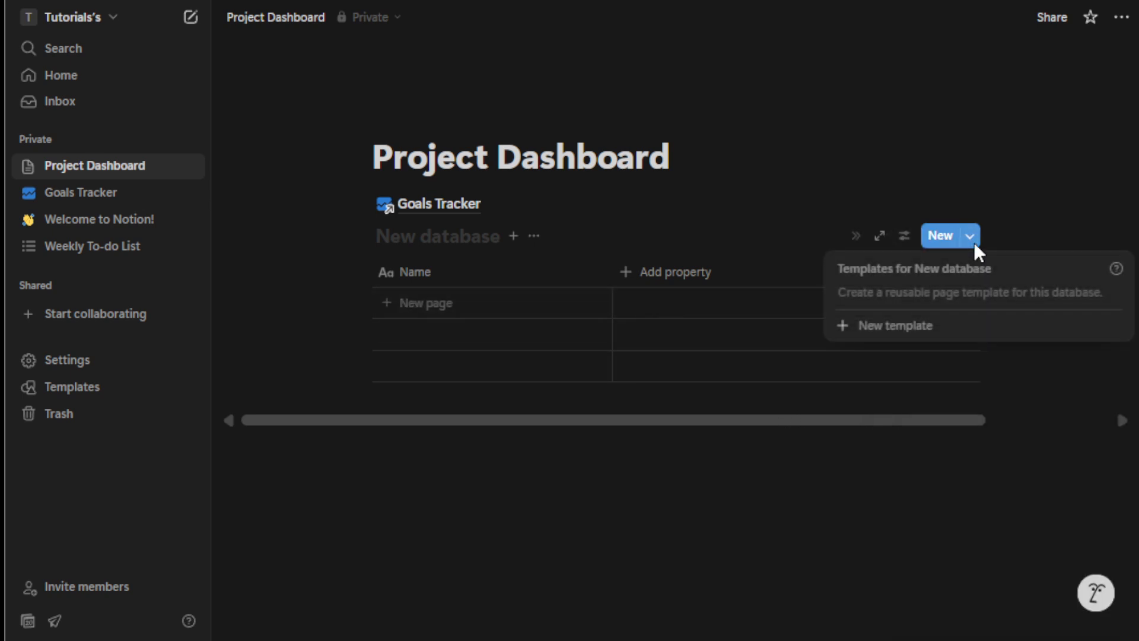
click(1032, 376)
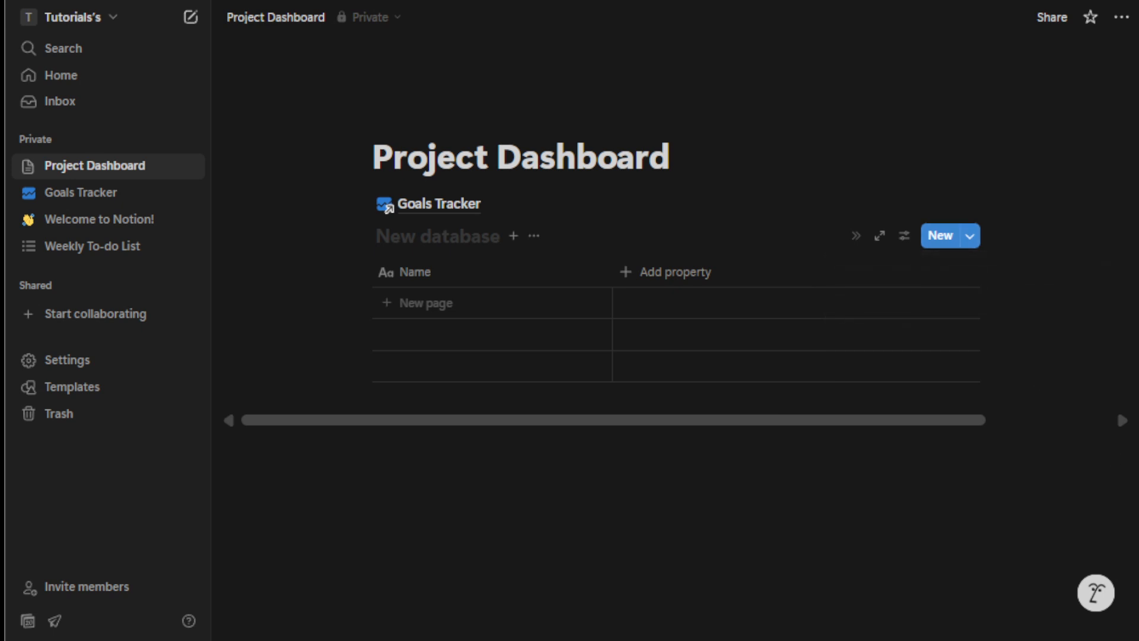